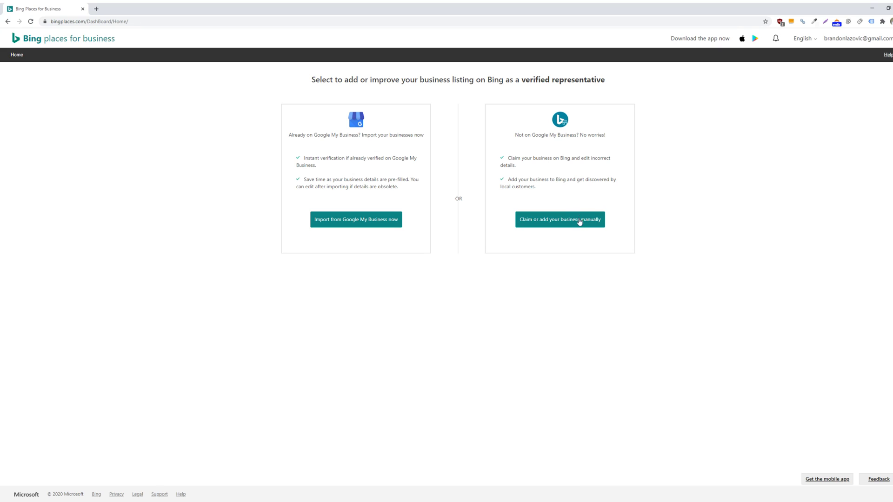
pyautogui.click(544, 215)
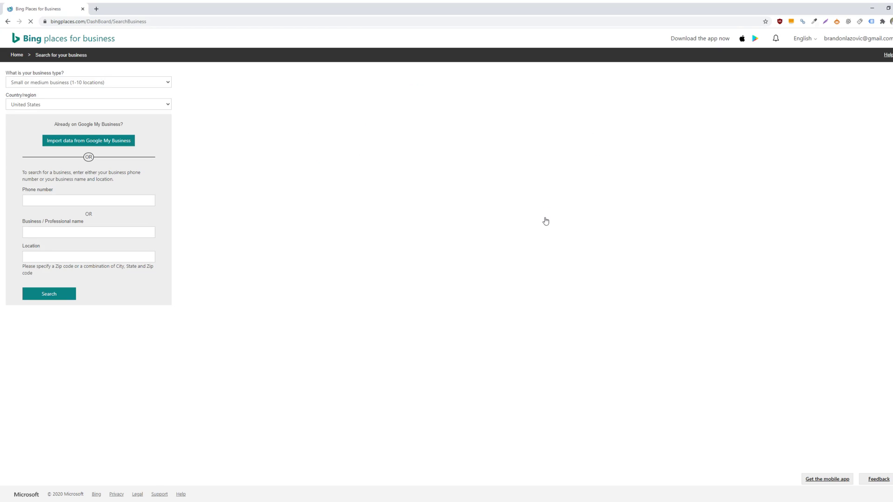
pyautogui.click(125, 85)
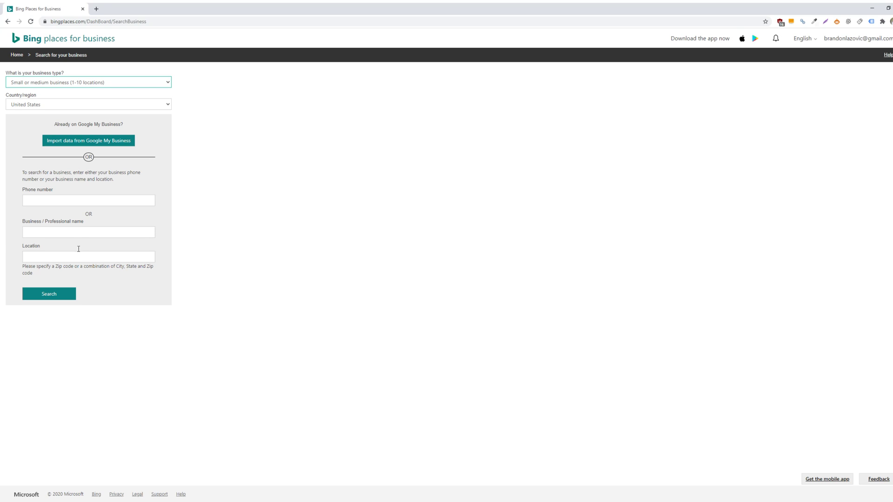
# Search Bing Places for a business named 'Example' in Detroit, MI, which finds no match
pyautogui.click(79, 232)
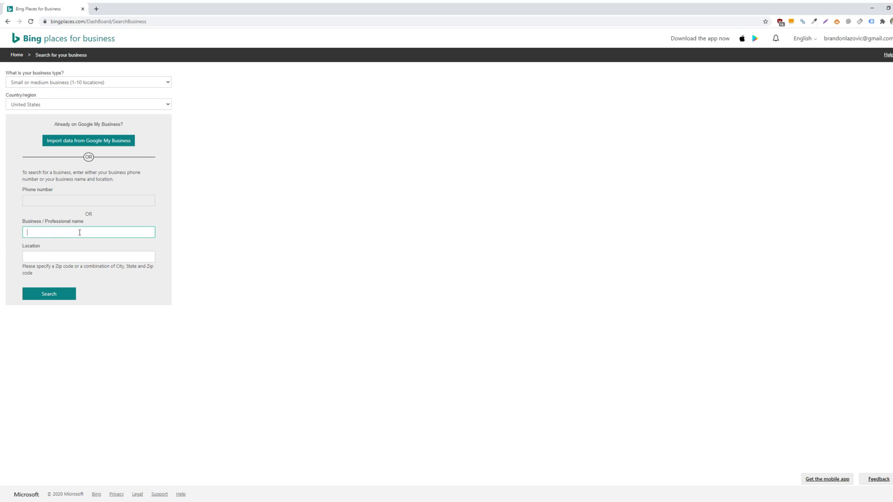
pyautogui.write('Example')
pyautogui.press('Tab')
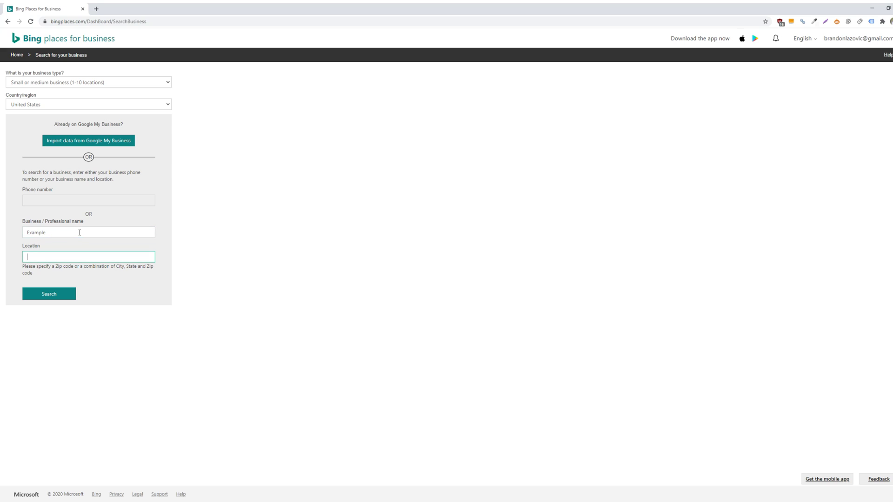
pyautogui.write('Detori')
pyautogui.press('BackSpace')
pyautogui.press('BackSpace')
pyautogui.write('roit, M')
pyautogui.click(54, 294)
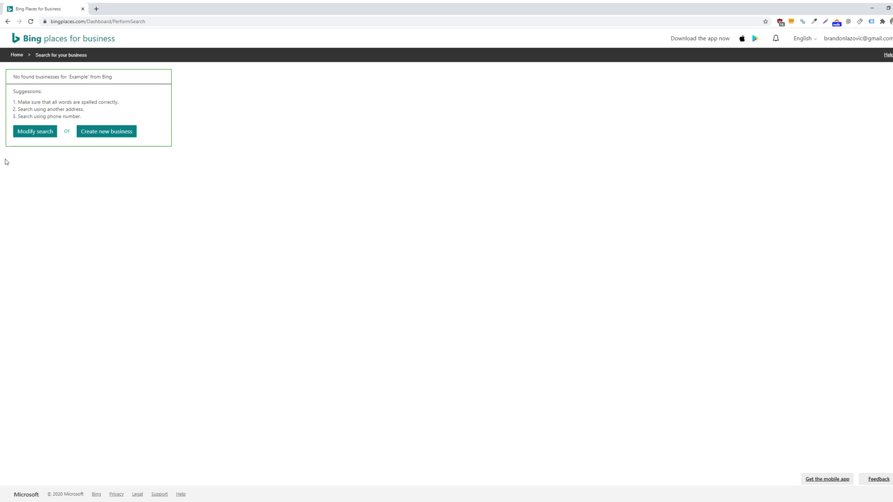
# Start a new business listing named 'Example' and enter its main phone number
pyautogui.click(114, 136)
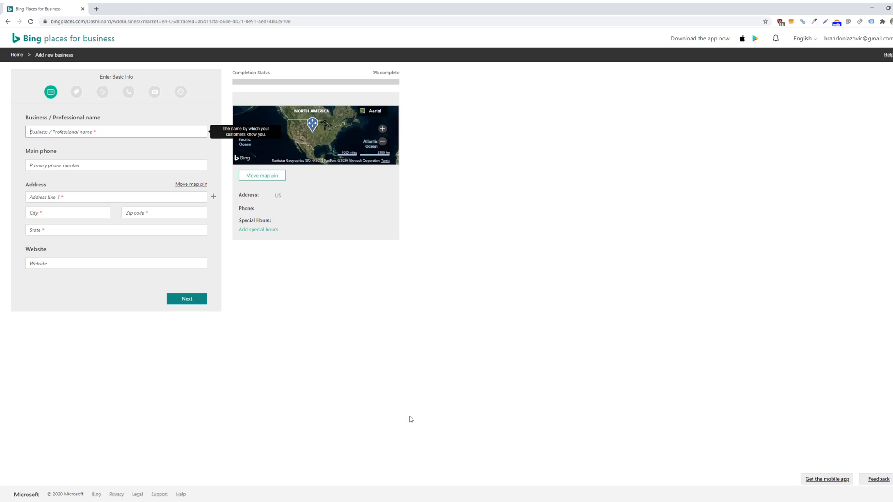
pyautogui.write('Example')
pyautogui.press('Tab')
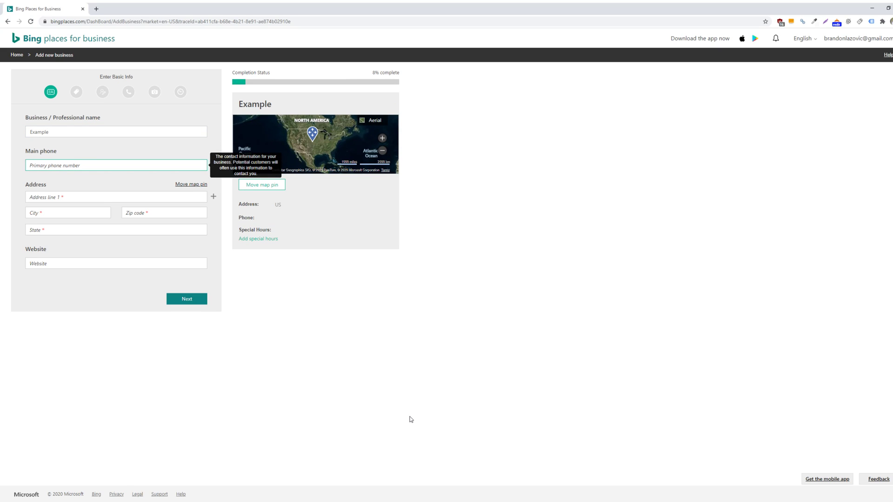
pyautogui.write('3333333333')
# Enter the business's street address, city, zip code and state
pyautogui.click(71, 197)
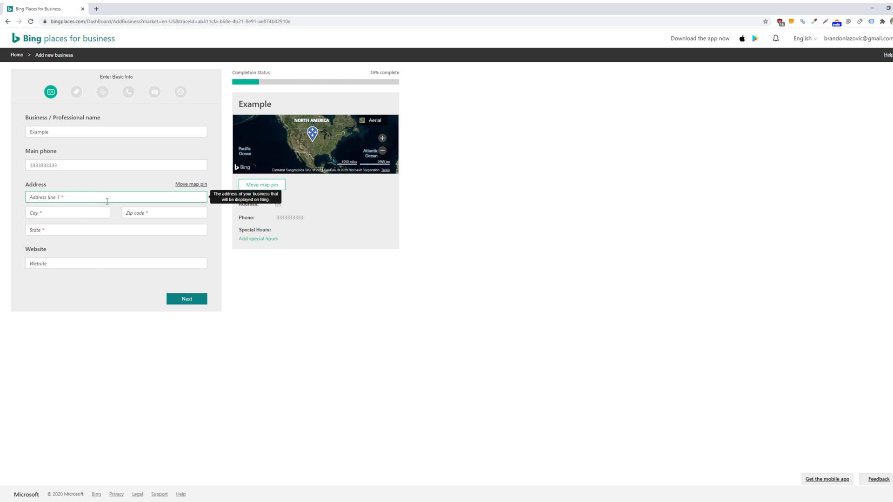
pyautogui.write('1234 Example')
pyautogui.press('Tab')
pyautogui.write('Detroit')
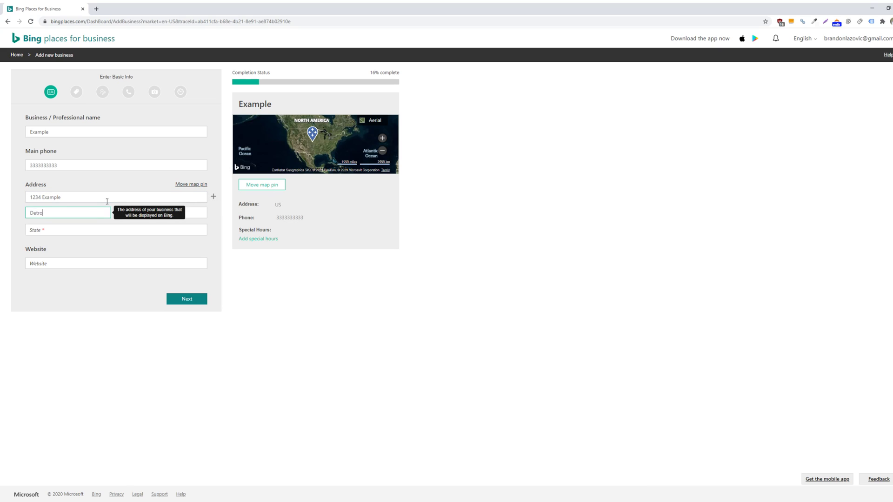
pyautogui.press('Tab')
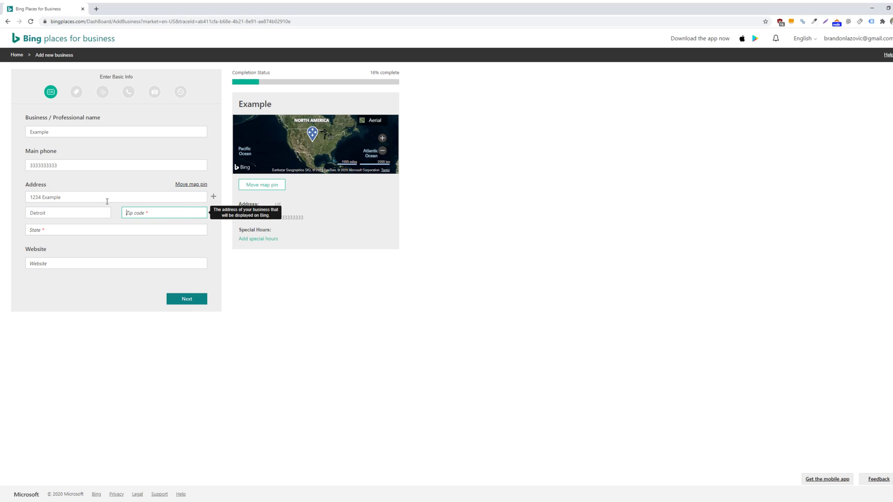
pyautogui.write('48152')
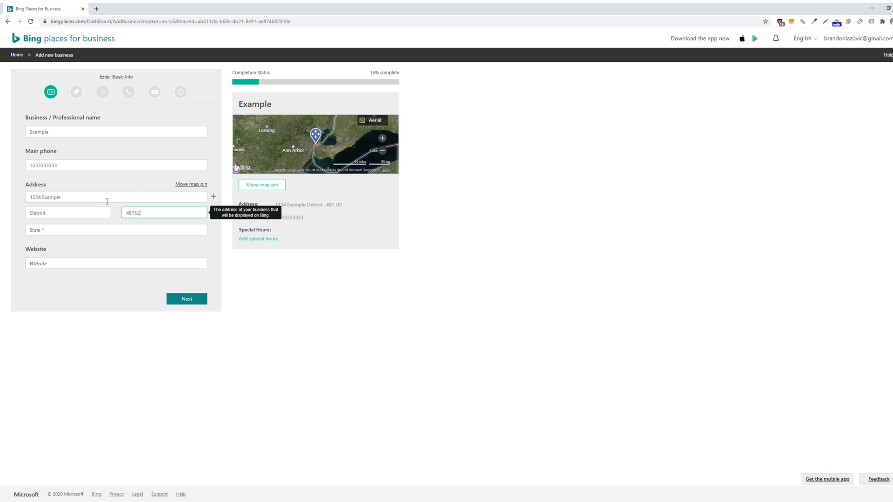
pyautogui.press('Tab')
pyautogui.write('Michigan')
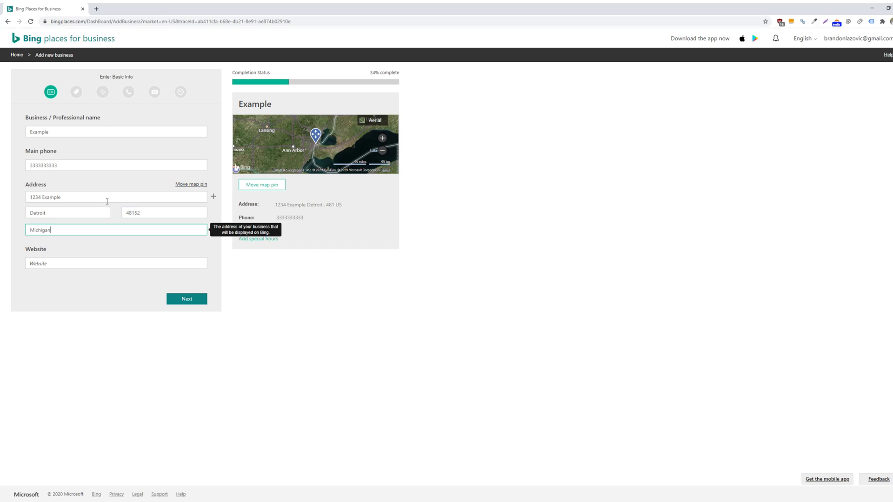
pyautogui.press('Tab')
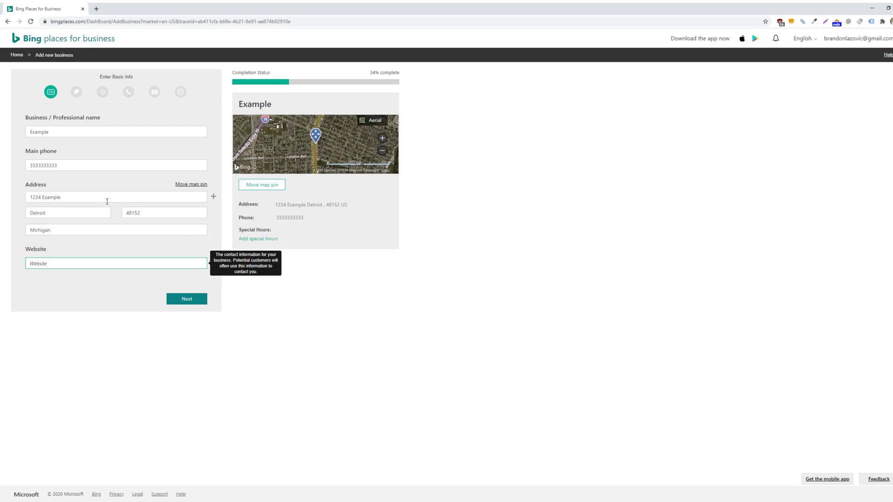
pyautogui.write('Example.com')
pyautogui.moveTo(320, 137)
pyautogui.mouseDown()
pyautogui.moveTo(355, 149)
pyautogui.moveTo(346, 168)
pyautogui.moveTo(281, 147)
pyautogui.moveTo(325, 149)
pyautogui.mouseUp()
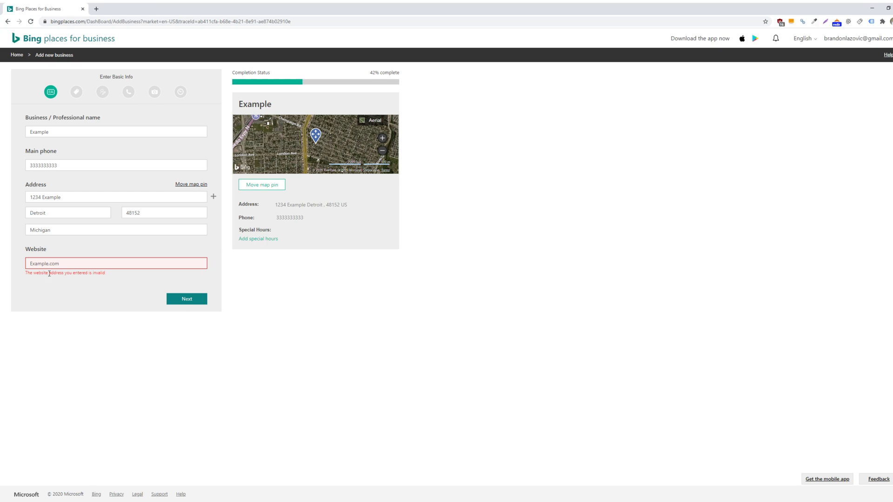
pyautogui.doubleClick(31, 263)
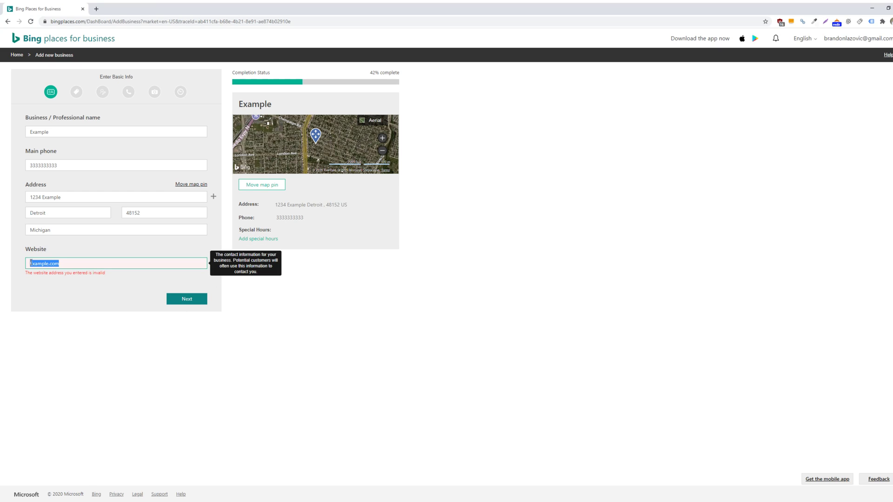
pyautogui.write('www.example.com')
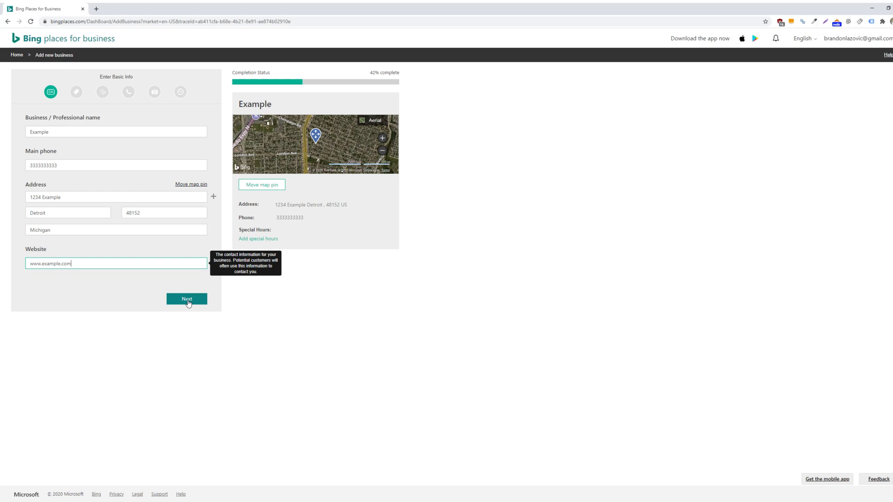
# On the category step, set the business segment to 'I am not sure'
pyautogui.click(186, 299)
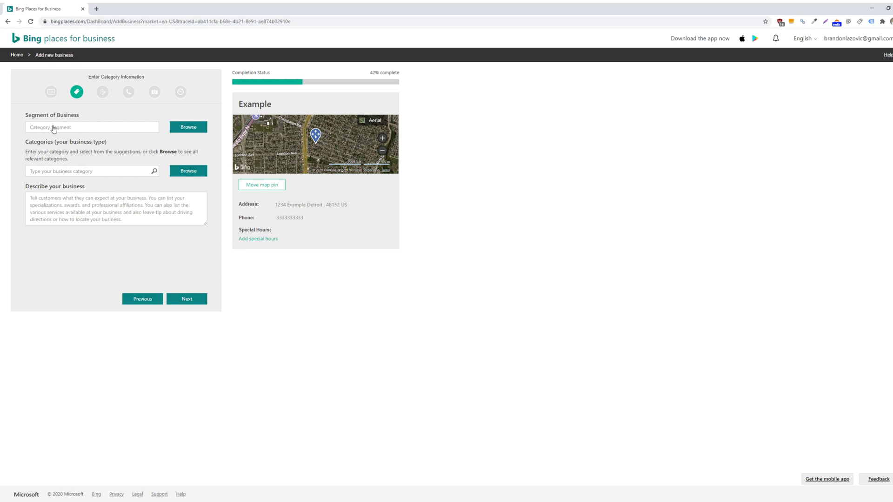
pyautogui.click(54, 129)
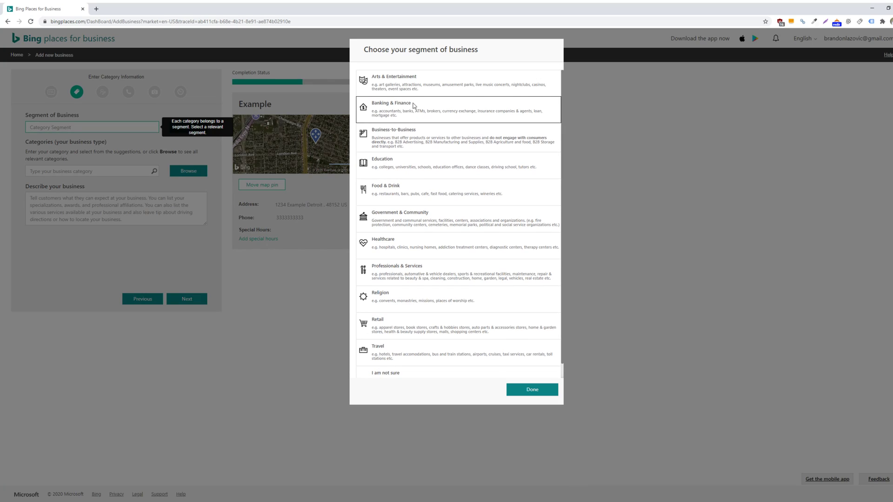
pyautogui.scroll(-1, 414, 199)
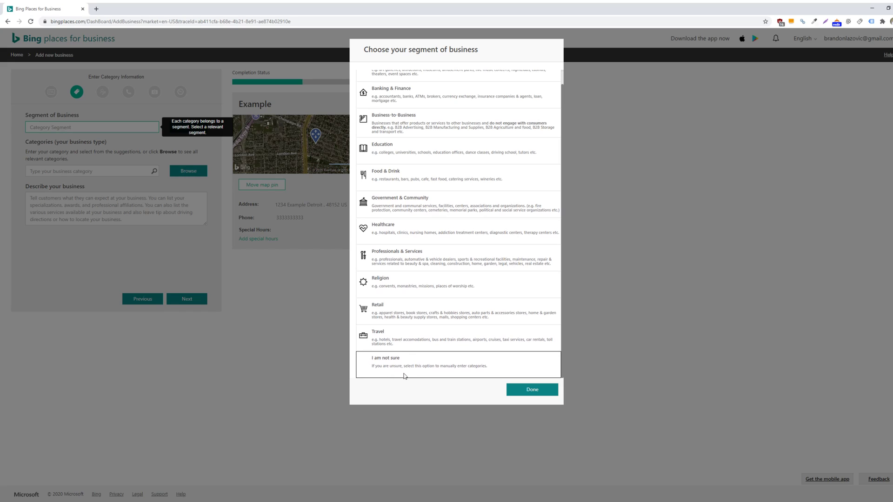
pyautogui.click(458, 367)
pyautogui.click(517, 390)
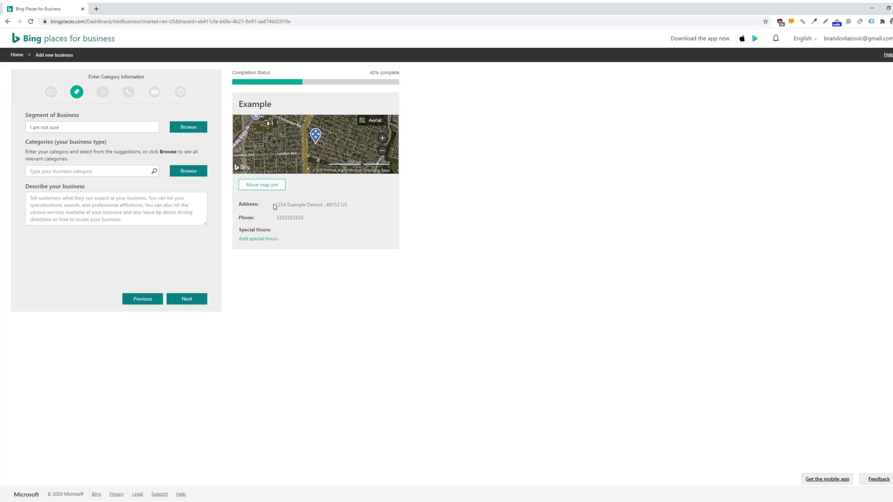
# Add Investment Bank as the business category and make it the primary category
pyautogui.click(86, 172)
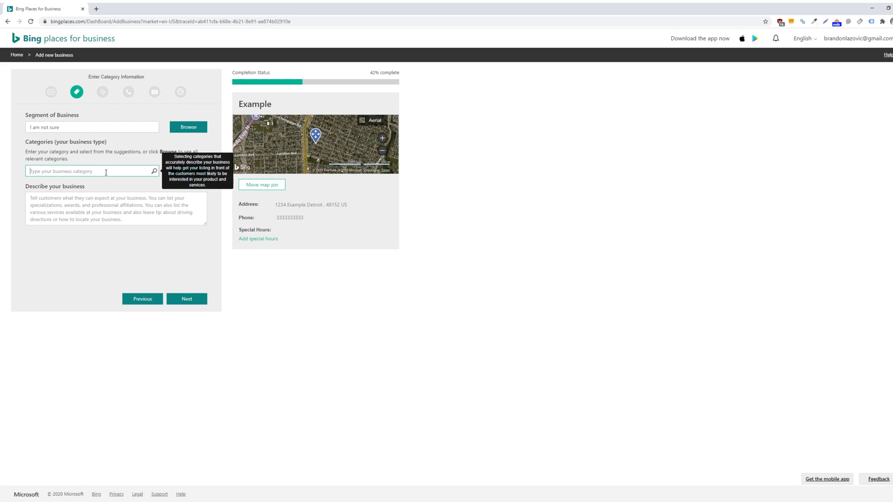
pyautogui.write('Finance')
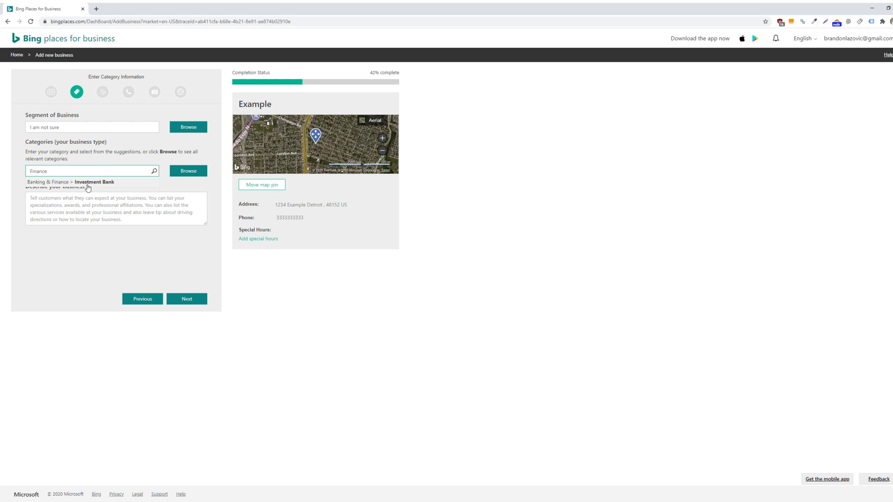
pyautogui.click(88, 182)
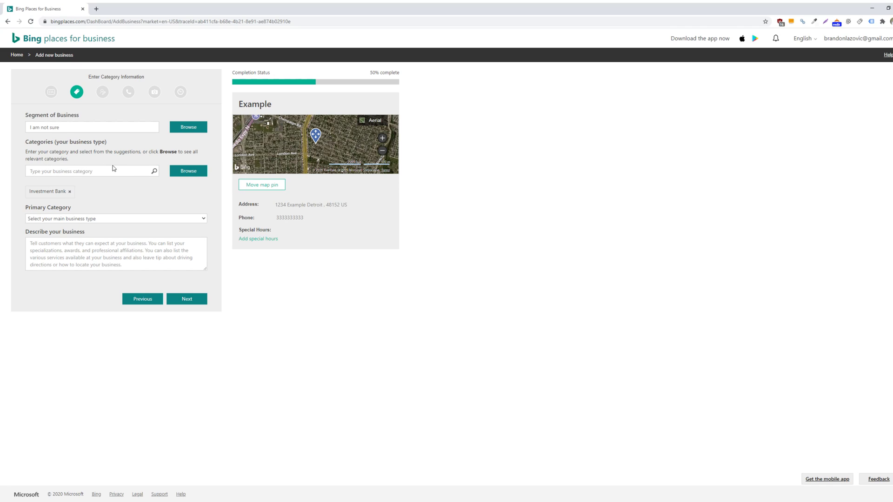
pyautogui.click(130, 218)
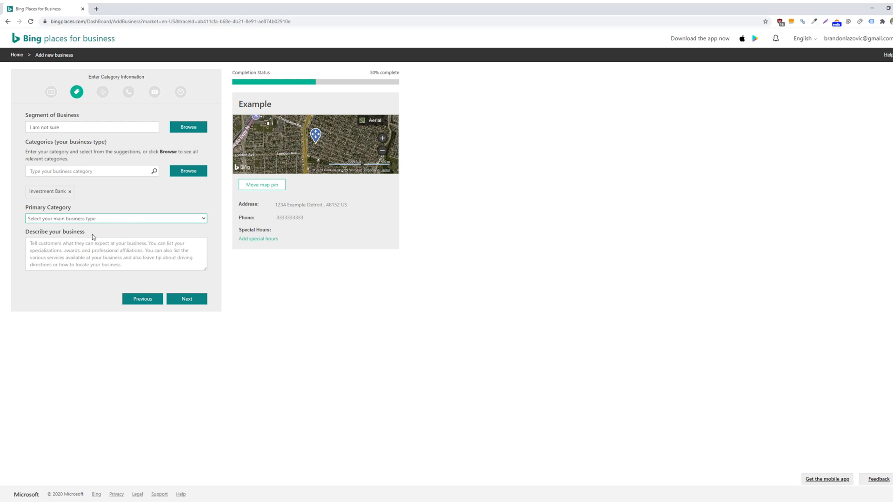
pyautogui.click(77, 236)
pyautogui.click(163, 259)
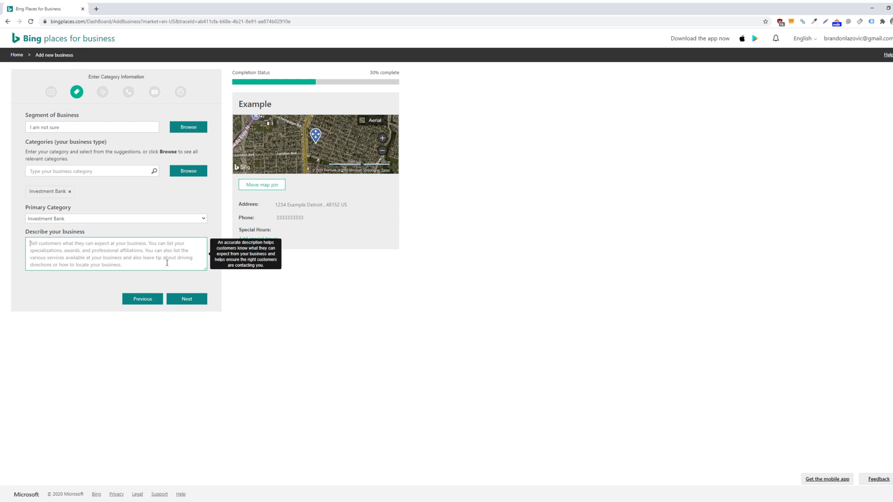
# Mark the address as customer-visited but hidden from search results, and classify the listing as Professional
pyautogui.click(185, 299)
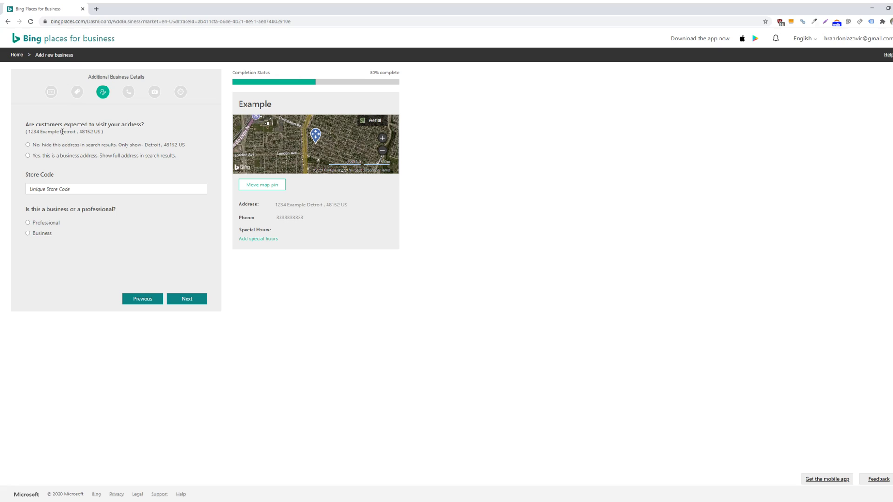
pyautogui.moveTo(46, 126); pyautogui.dragTo(139, 126)
pyautogui.click(138, 125)
pyautogui.click(28, 156)
pyautogui.click(28, 145)
pyautogui.click(28, 223)
pyautogui.click(189, 303)
# Enter the business contact e-mail and remove the invalid 'example.com' Facebook entry
pyautogui.click(121, 134)
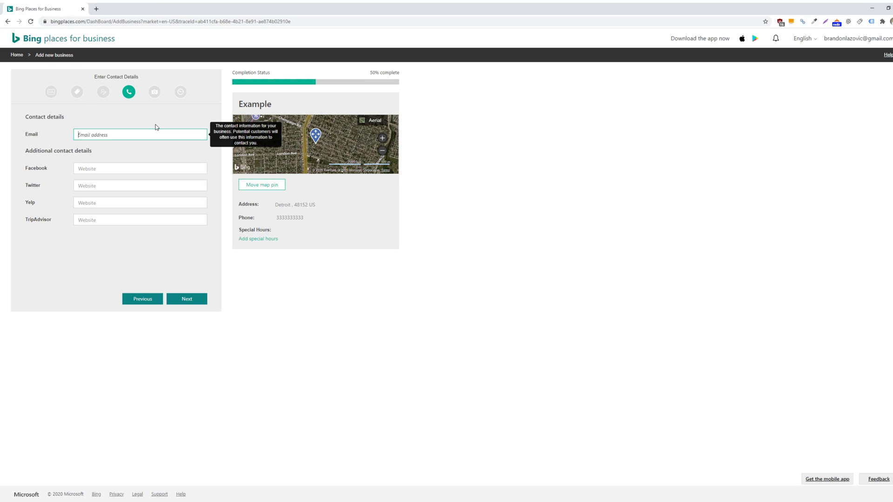
pyautogui.click(36, 149)
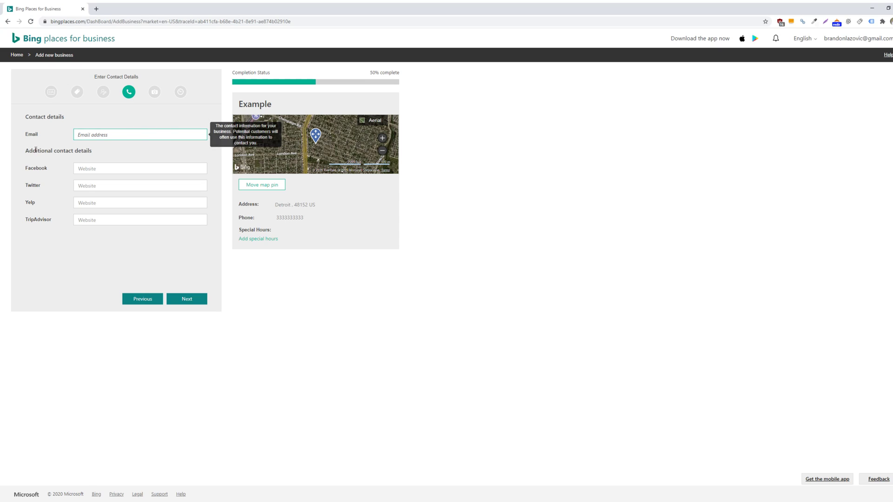
pyautogui.moveTo(19, 171); pyautogui.dragTo(53, 184)
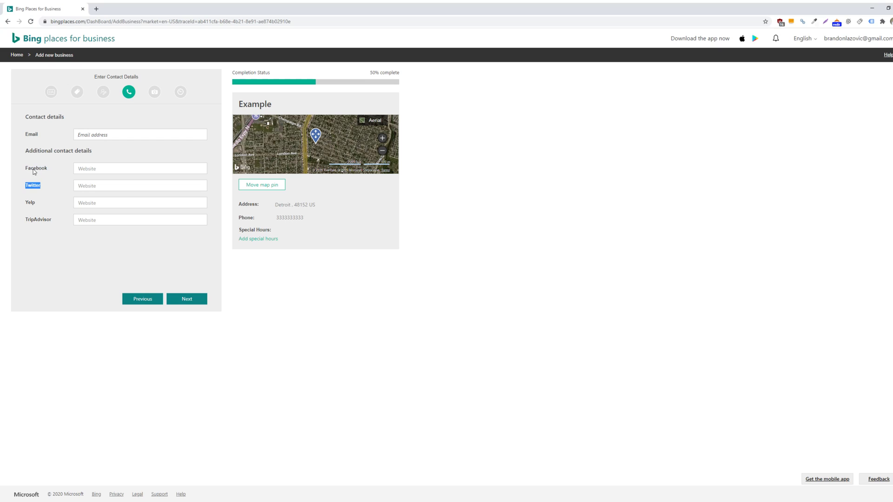
pyautogui.click(29, 183)
pyautogui.click(99, 135)
pyautogui.write('e')
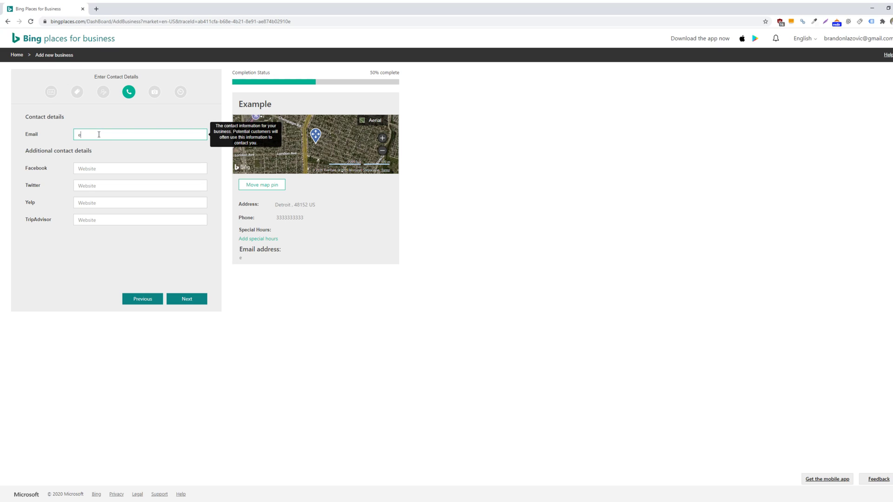
pyautogui.write('xample@exmaple.')
pyautogui.write('ample.com')
pyautogui.click(134, 167)
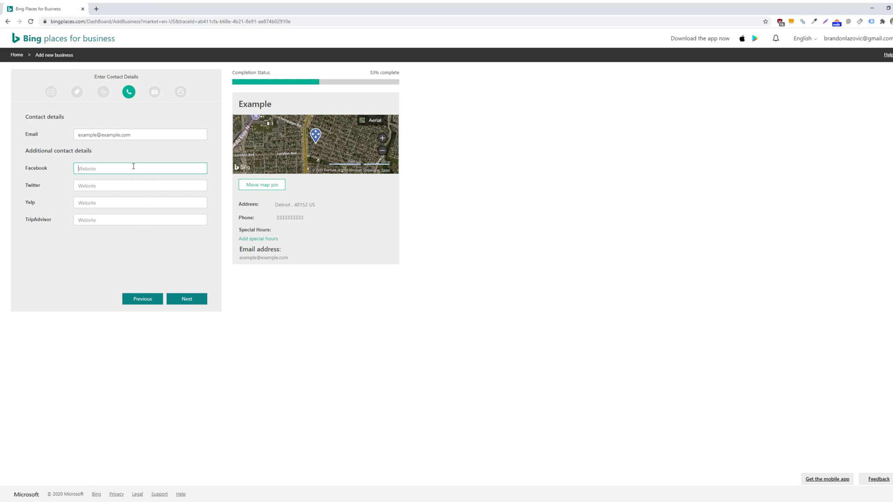
pyautogui.write('example.com')
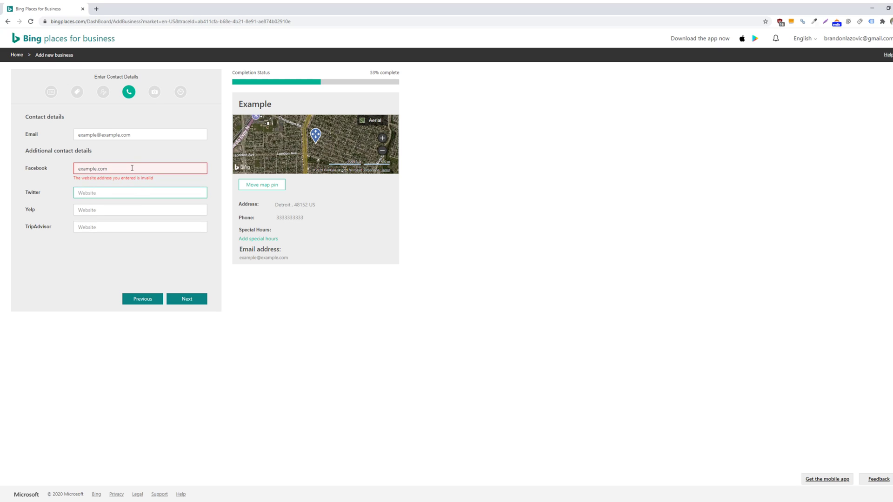
pyautogui.doubleClick(132, 169)
pyautogui.press('BackSpace')
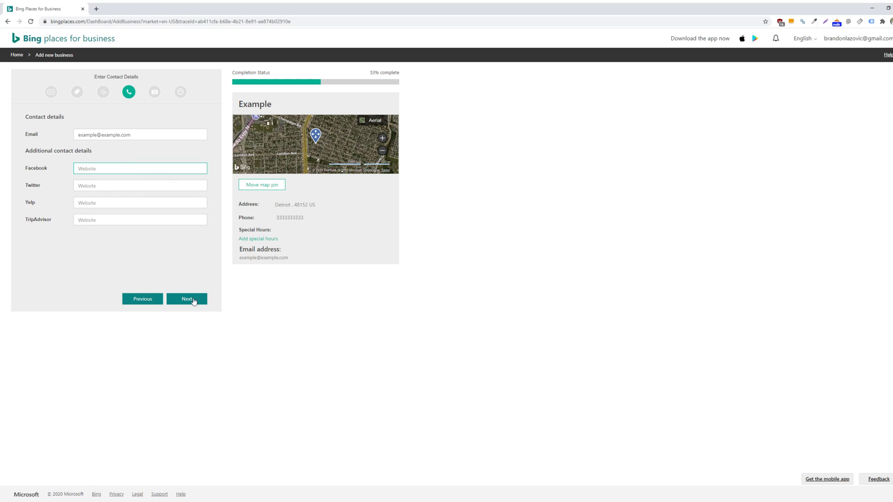
# Advance from Contact Details to the Add Photos of your Business step
pyautogui.click(193, 300)
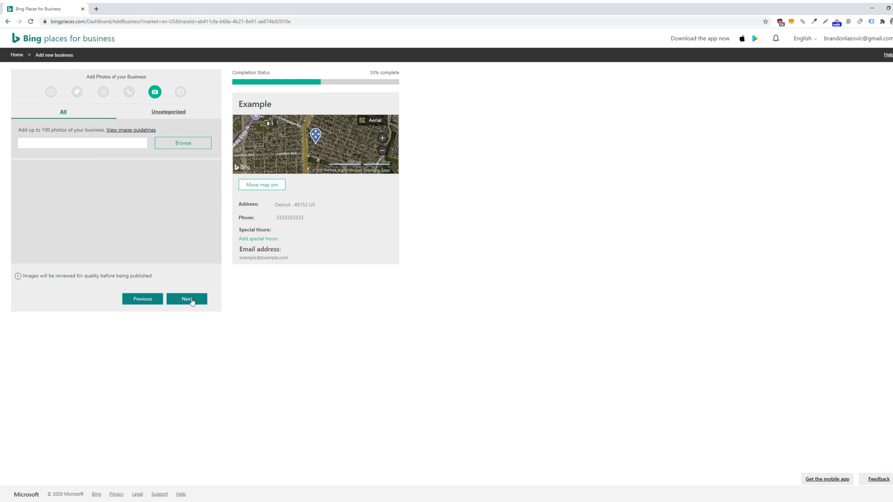
# Skip photos, set working hours to 'We are open 24x7', and submit the listing
pyautogui.click(191, 299)
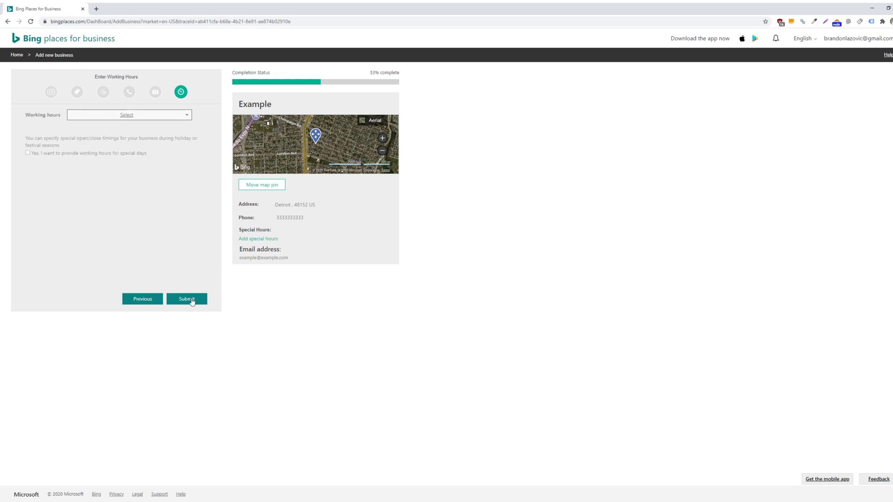
pyautogui.click(185, 116)
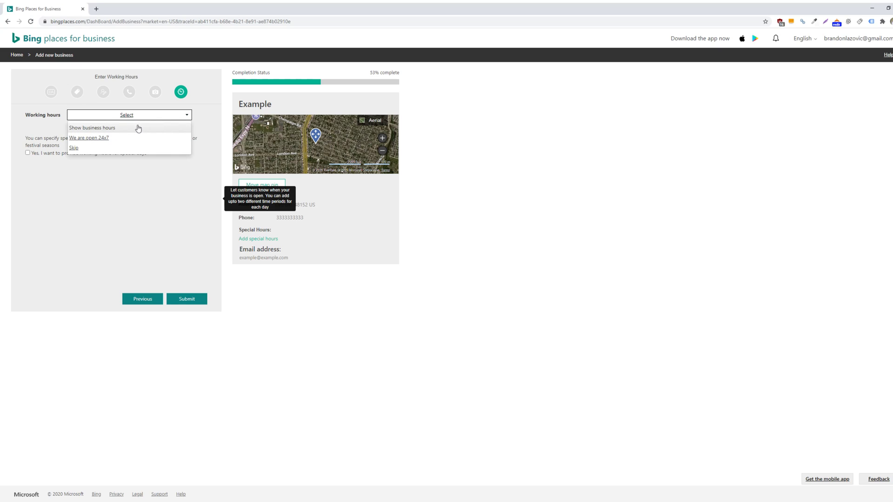
pyautogui.click(135, 141)
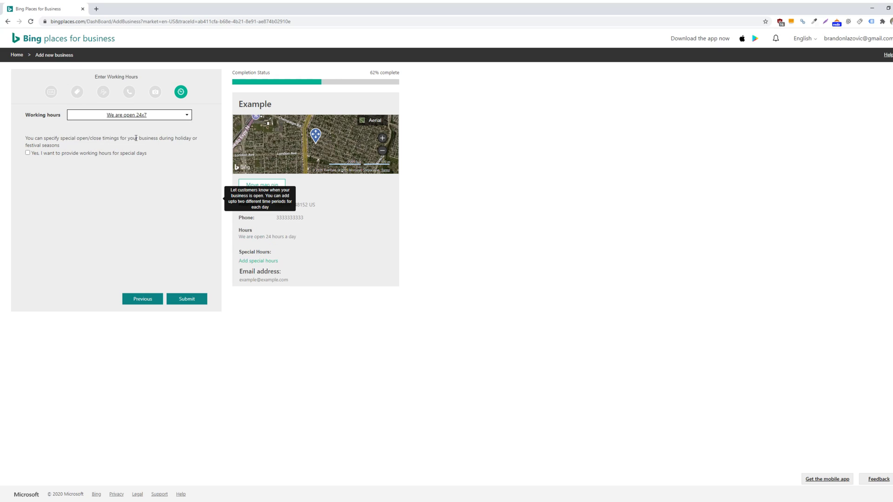
pyautogui.click(102, 118)
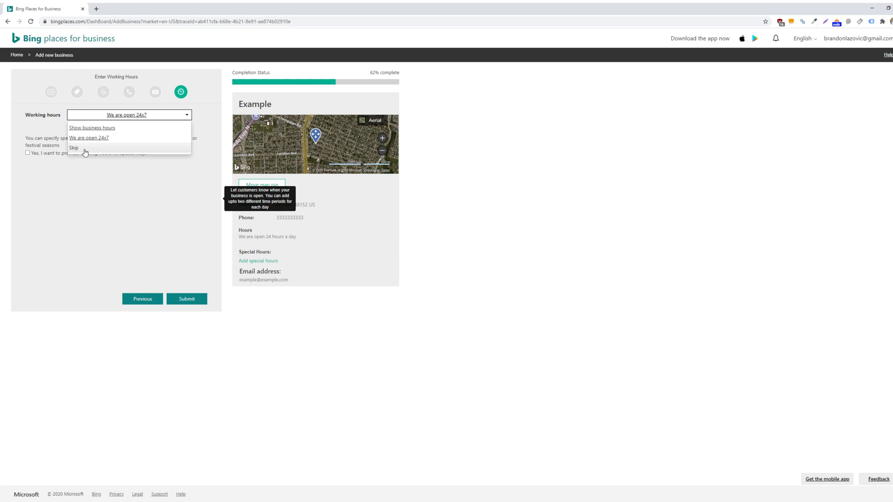
pyautogui.click(85, 190)
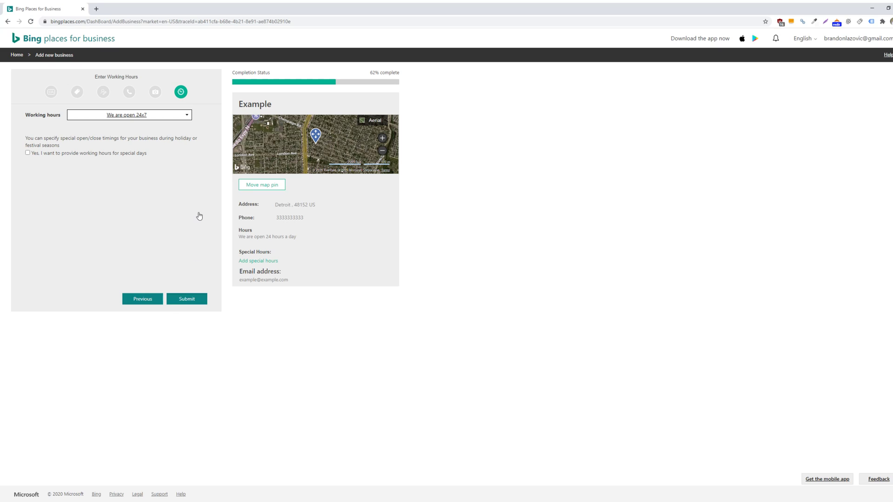
pyautogui.click(187, 300)
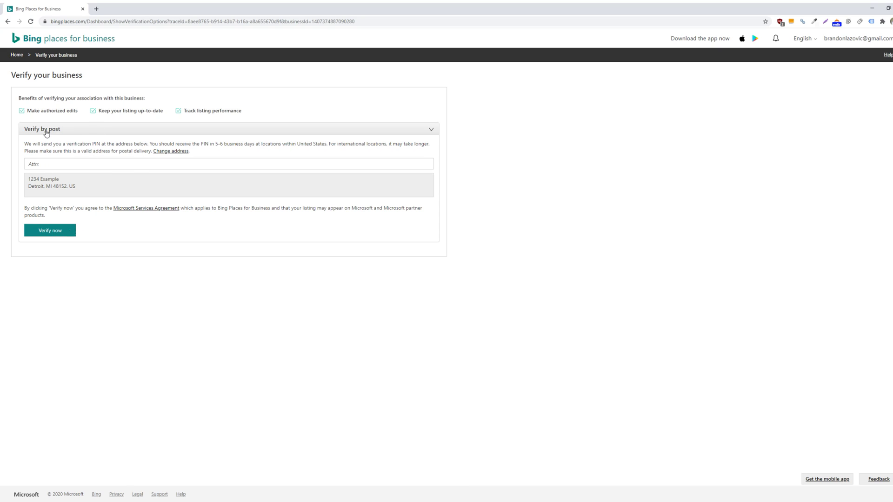
# Collapse and re-expand the Verify by post section on the Verify your business page
pyautogui.click(307, 130)
pyautogui.click(307, 130)
# Request postcard verification to the listing address and close the confirmation
pyautogui.click(51, 232)
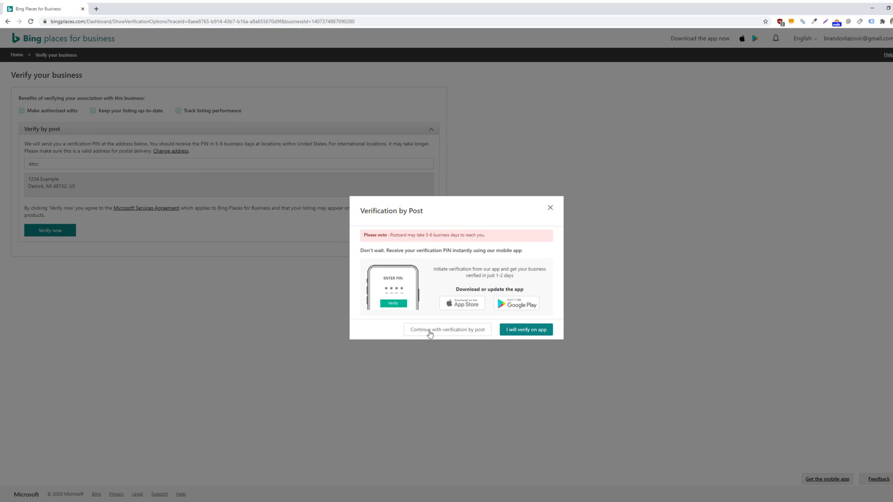
pyautogui.click(429, 331)
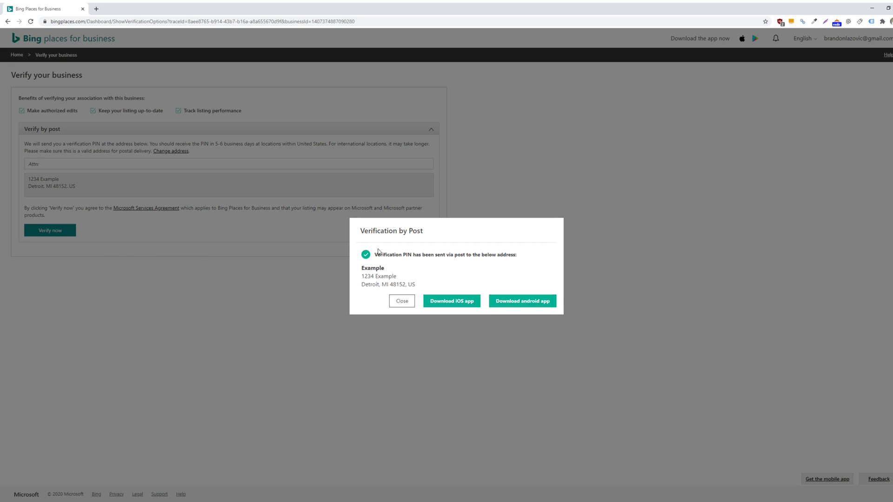
pyautogui.click(403, 301)
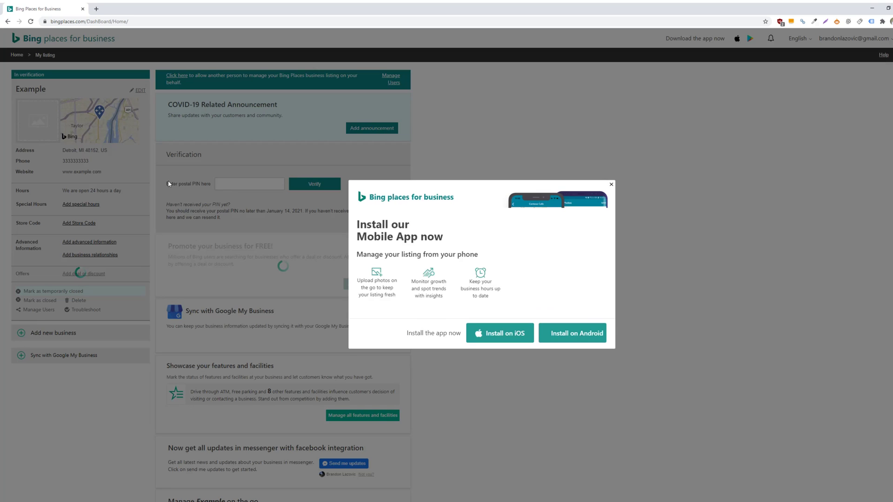
# Close the Install our Mobile App popup and review the Example dashboard's postal PIN area
pyautogui.click(609, 184)
pyautogui.click(276, 181)
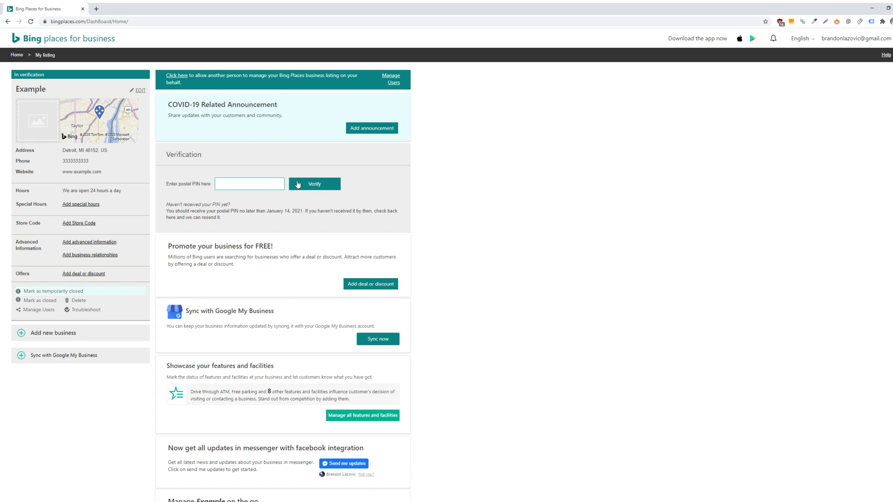
pyautogui.scroll(-3, 325, 219)
pyautogui.scroll(3, 380, 261)
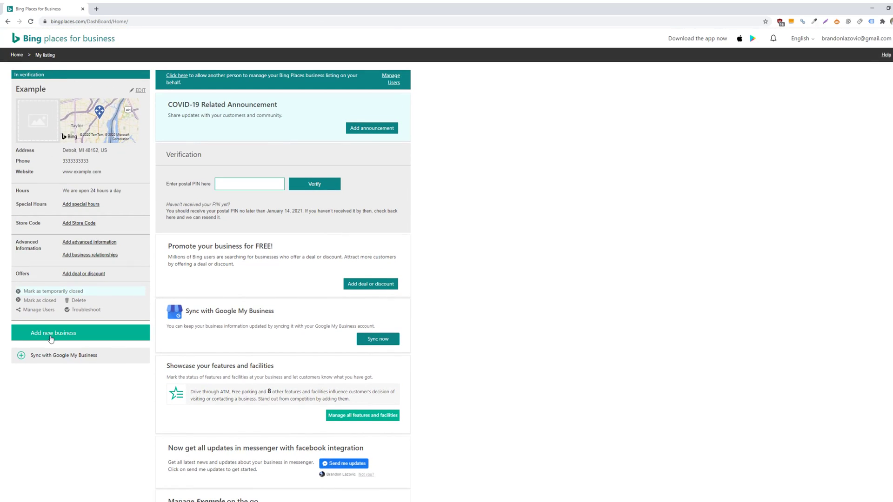